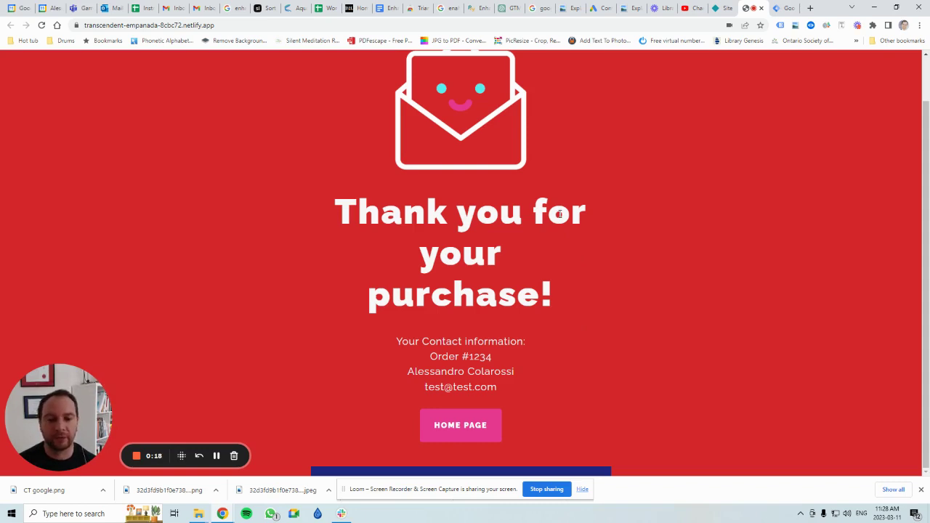
# Open Chrome DevTools on the thank-you page and view the Console showing the React error #321.
pyautogui.scroll(1, 591, 225)
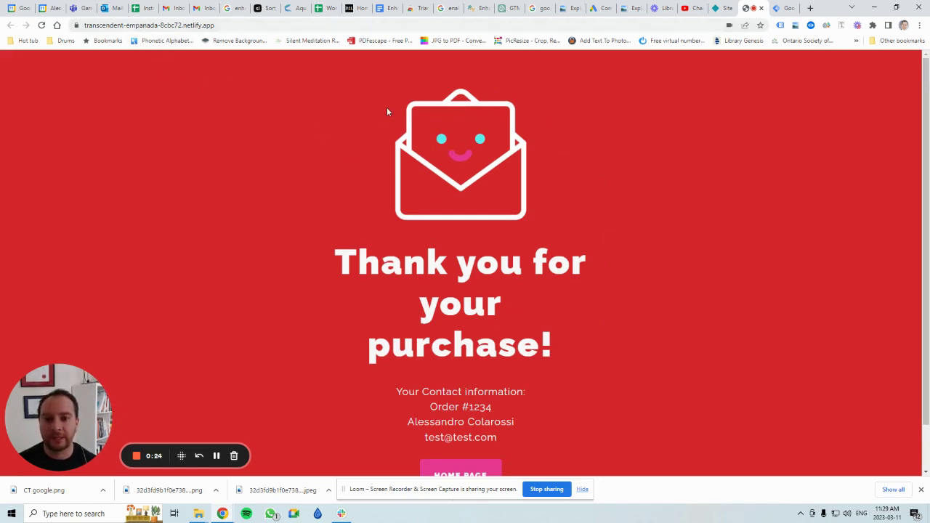
pyautogui.scroll(-1, 484, 206)
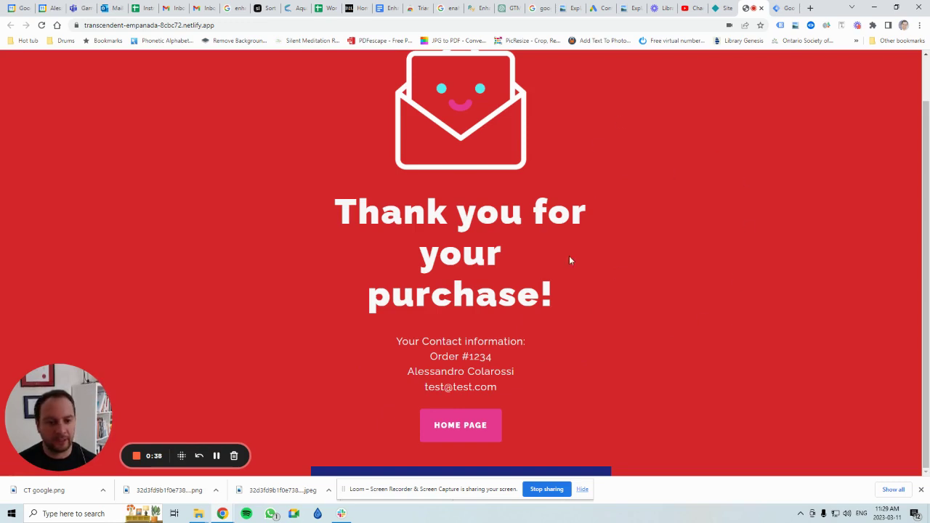
pyautogui.rightClick(619, 210)
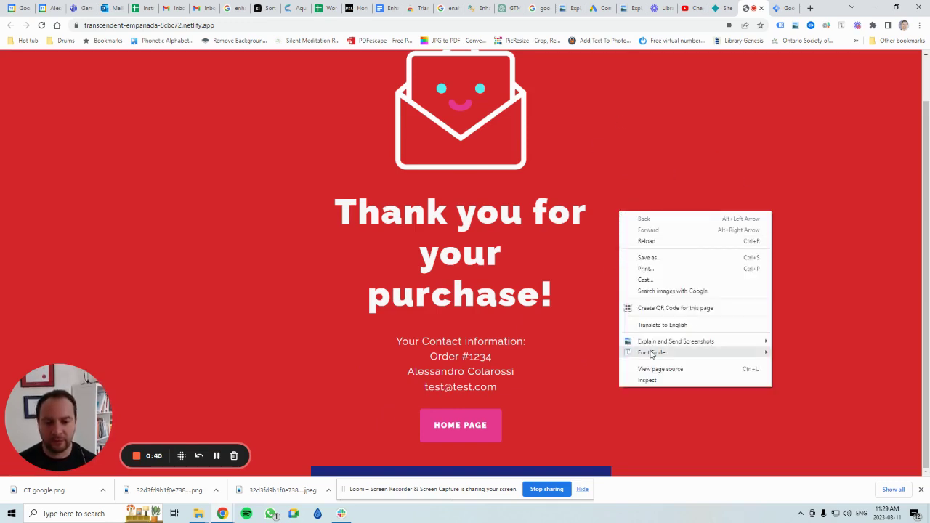
pyautogui.moveTo(653, 356)
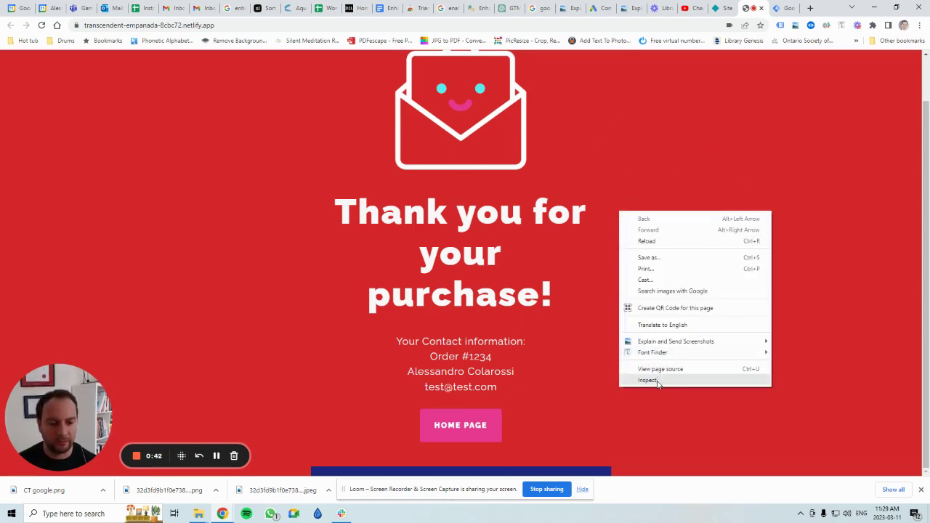
pyautogui.click(648, 380)
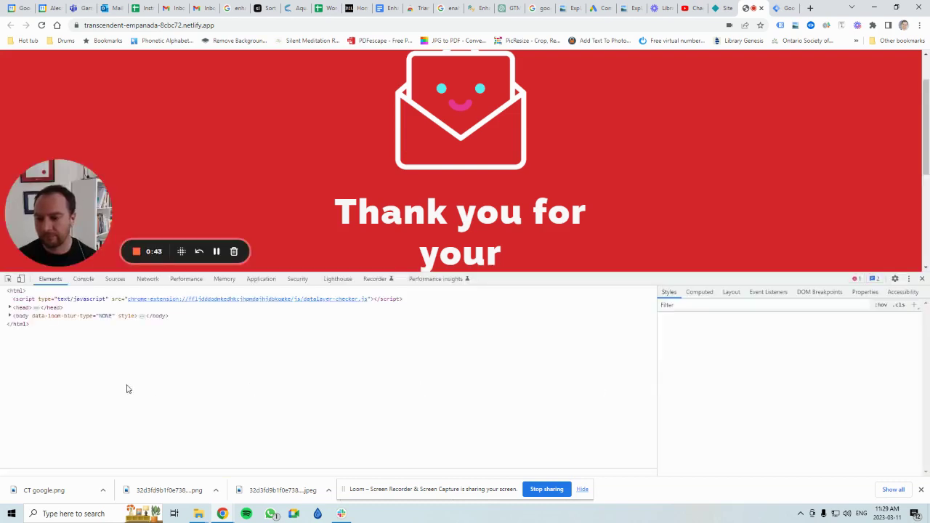
pyautogui.click(83, 279)
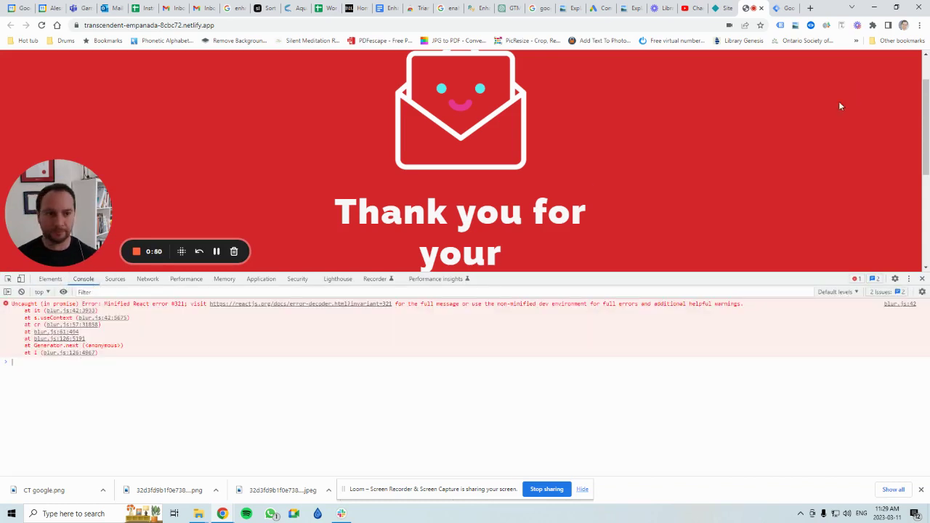
pyautogui.scroll(-3, 551, 179)
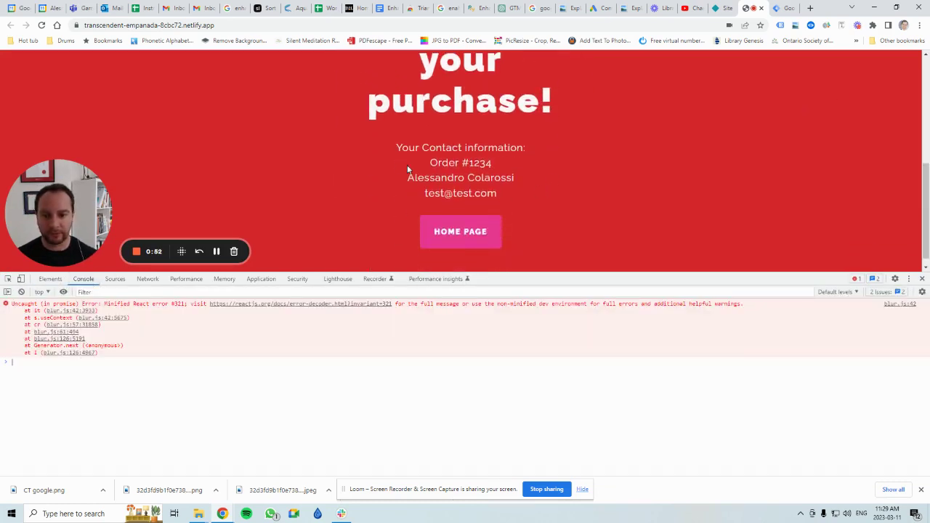
# Generate GTM variable code for the page's selected email and copy the querySelector test command.
pyautogui.moveTo(513, 190); pyautogui.dragTo(424, 197)
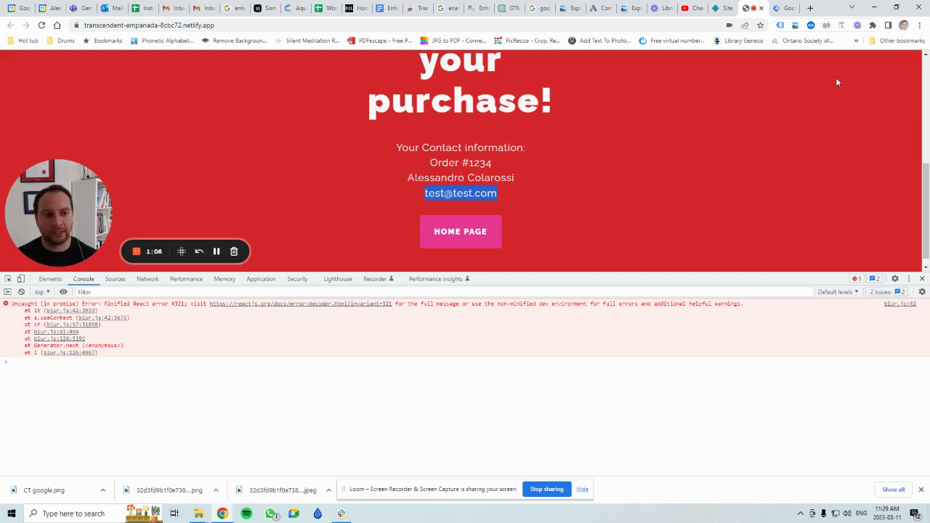
pyautogui.click(827, 27)
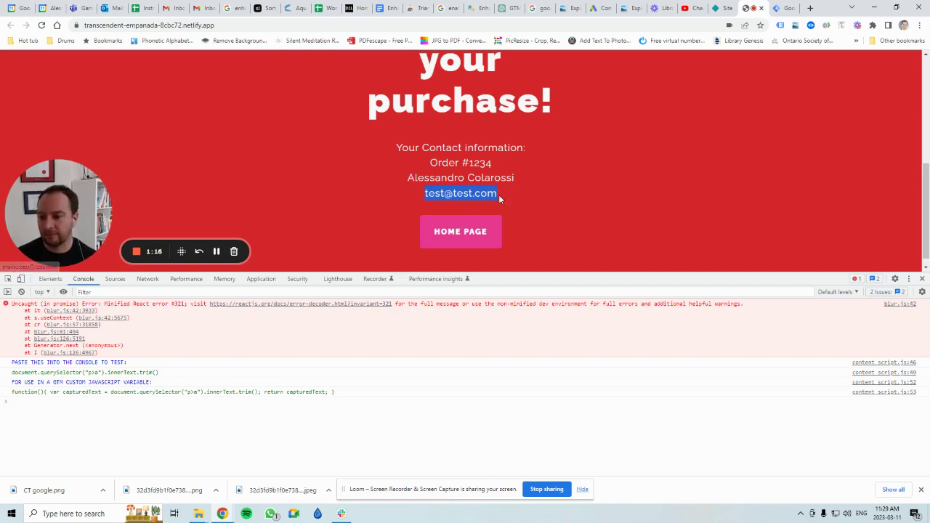
pyautogui.tripleClick(148, 374)
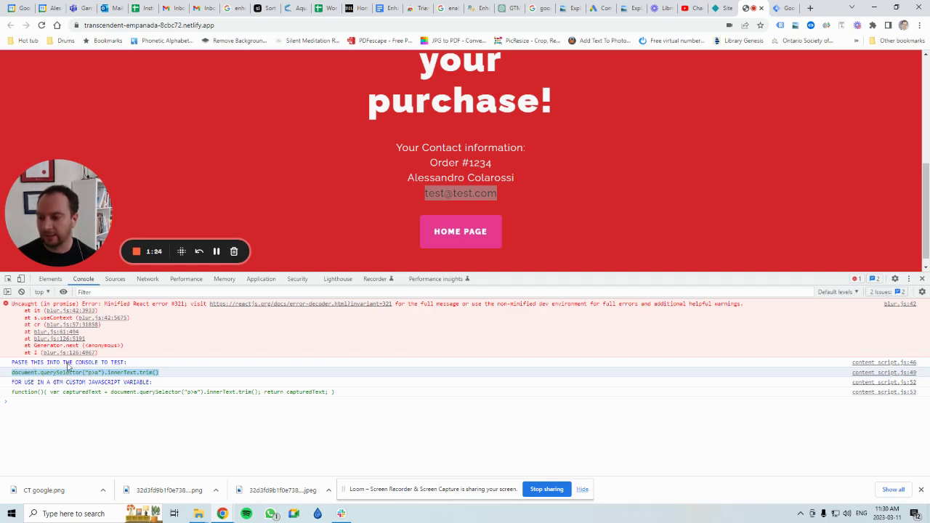
pyautogui.tripleClick(125, 375)
pyautogui.rightClick(125, 375)
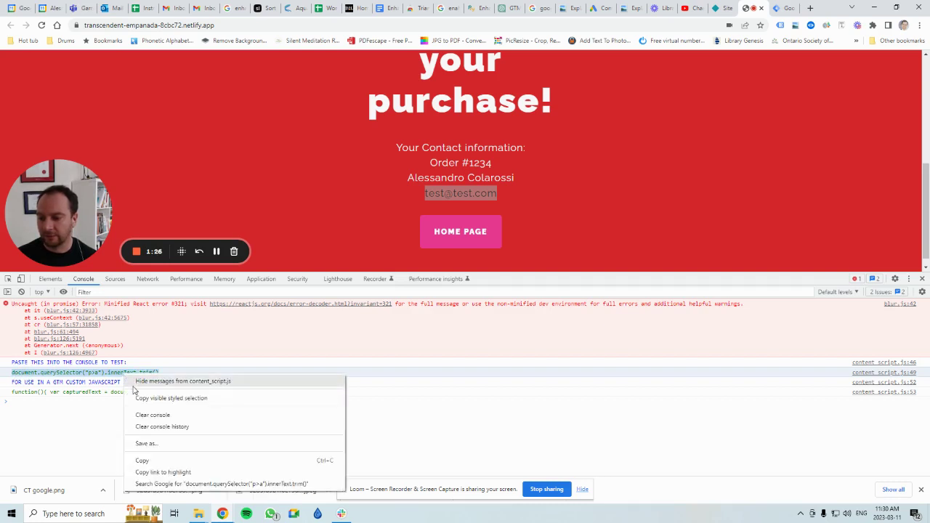
pyautogui.click(145, 462)
pyautogui.click(56, 404)
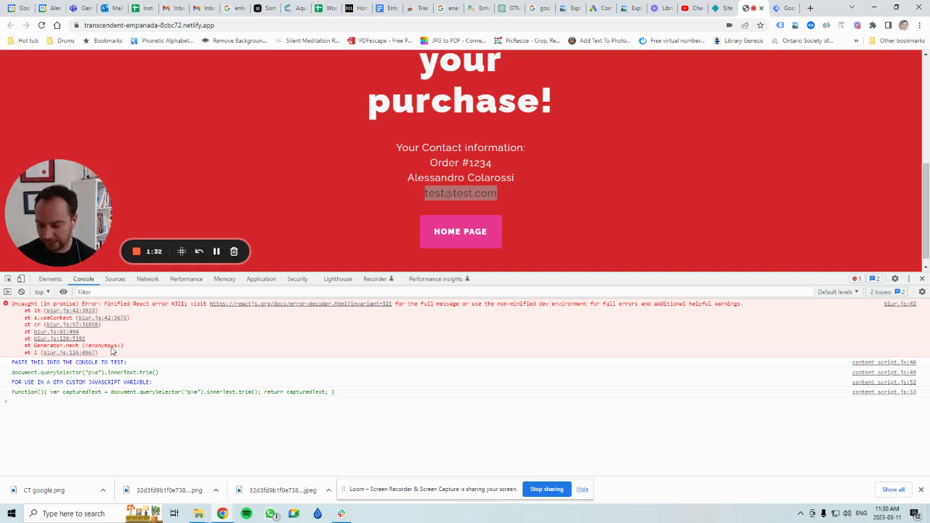
# Run the test command to return the page's email, then copy the custom JavaScript function.
pyautogui.hotkey('ctrl', 'v')
pyautogui.press('Return')
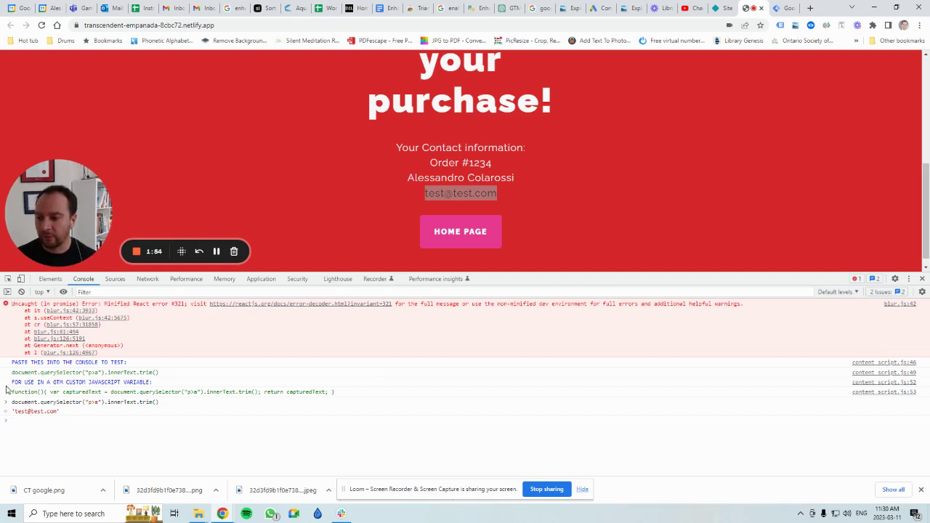
pyautogui.moveTo(11, 392); pyautogui.dragTo(349, 395)
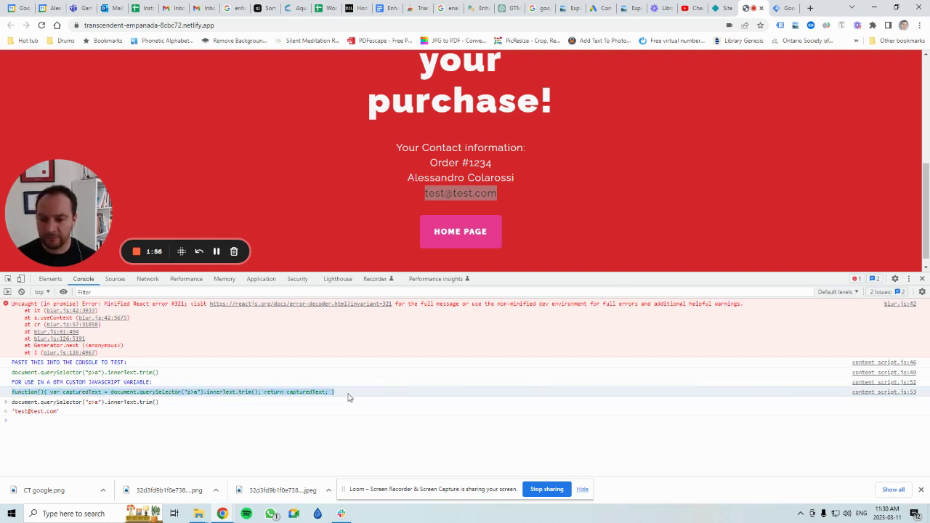
pyautogui.rightClick(320, 393)
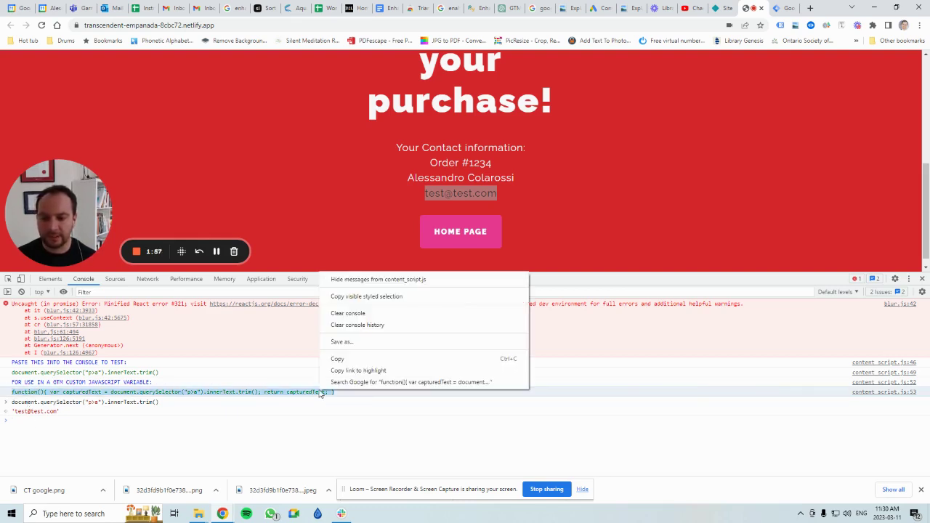
pyautogui.click(338, 359)
pyautogui.click(787, 68)
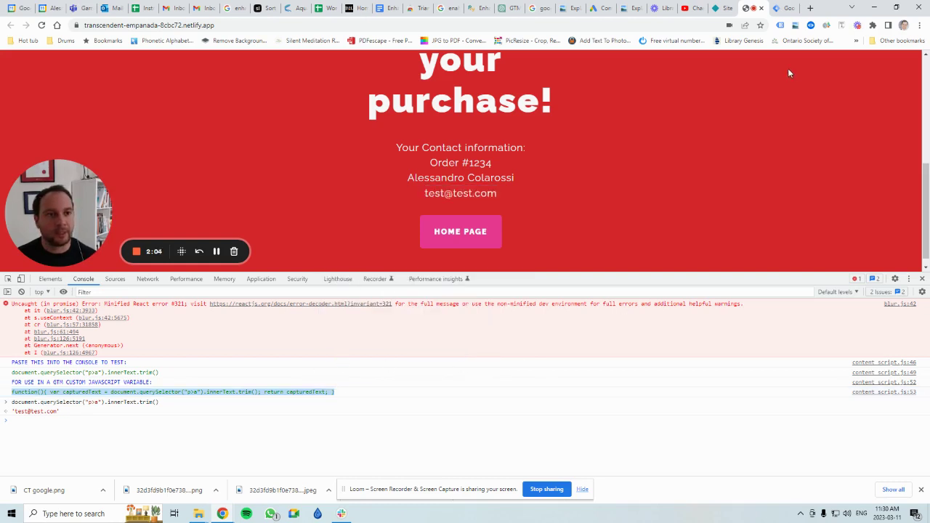
# Turn on 'Include user-provided data from your website' in the Google Ads Conversion Tracking Tag.
pyautogui.click(779, 10)
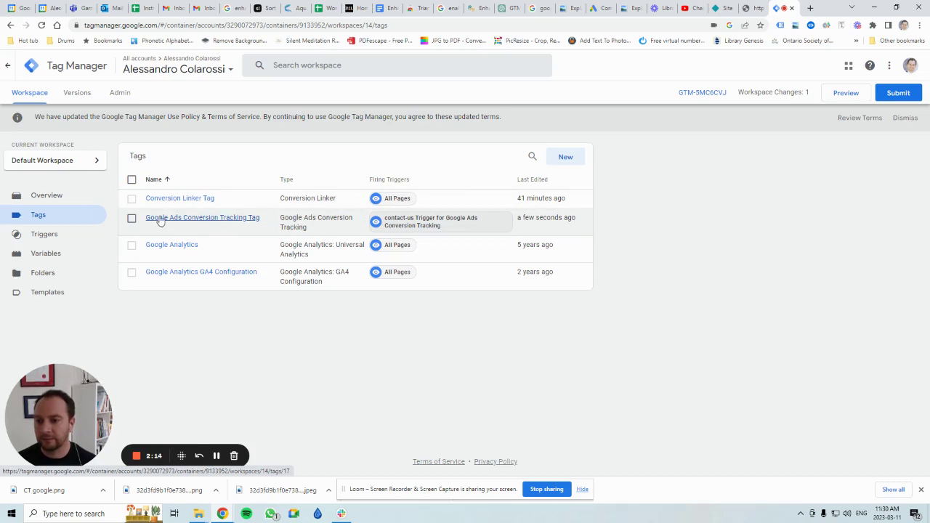
pyautogui.click(184, 219)
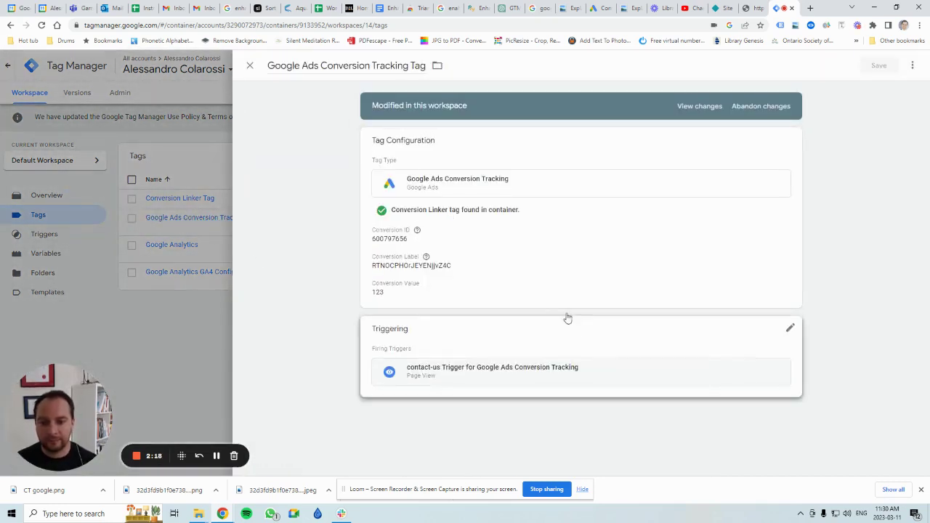
pyautogui.click(487, 269)
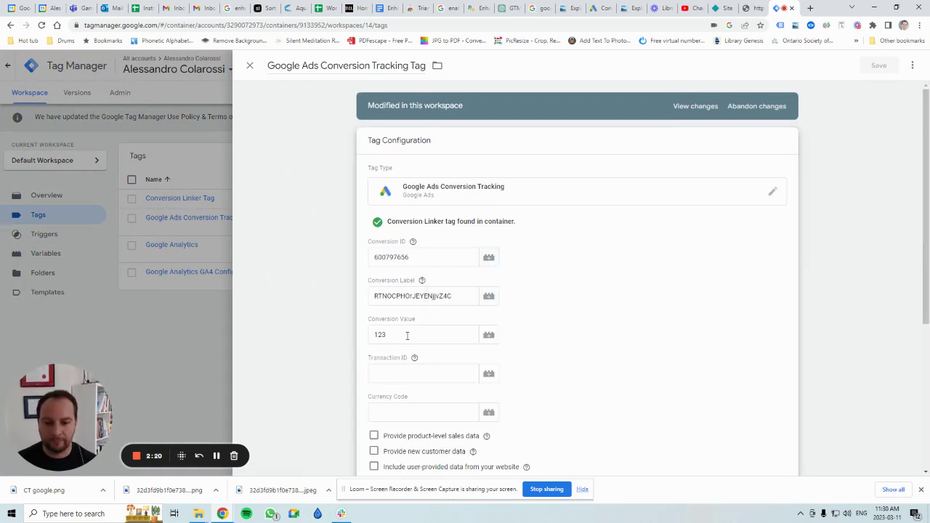
pyautogui.scroll(-3, 399, 318)
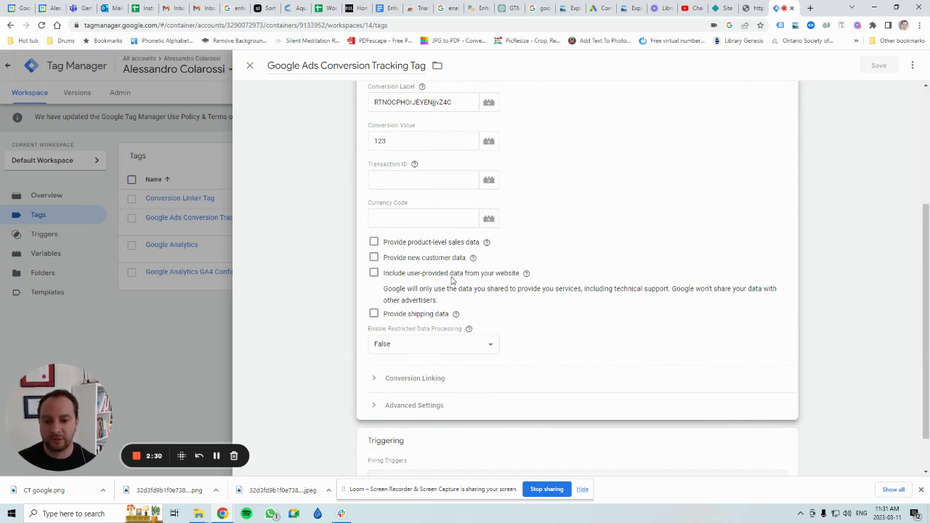
pyautogui.click(374, 274)
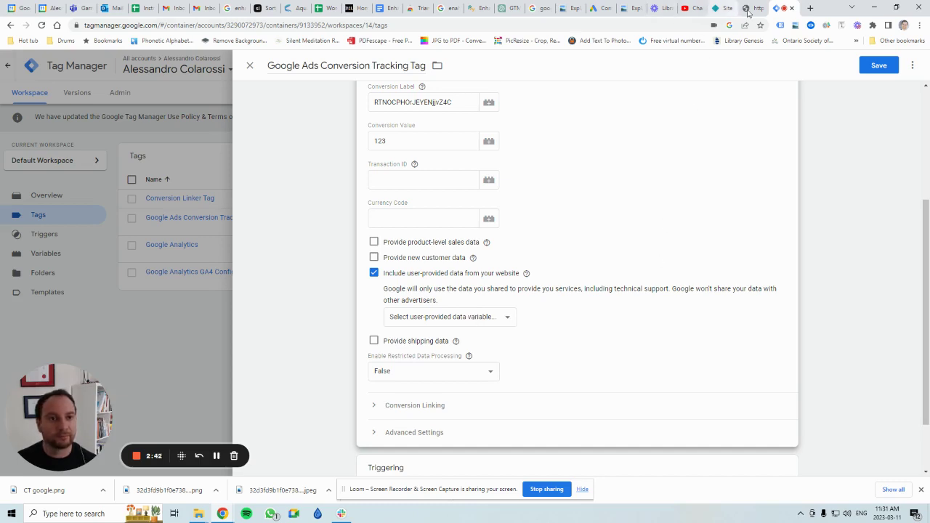
pyautogui.click(752, 8)
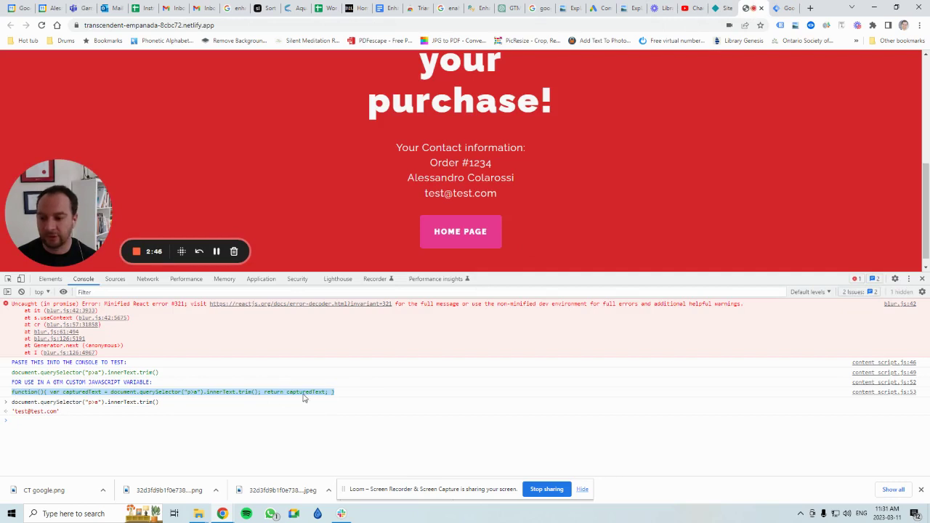
pyautogui.click(783, 8)
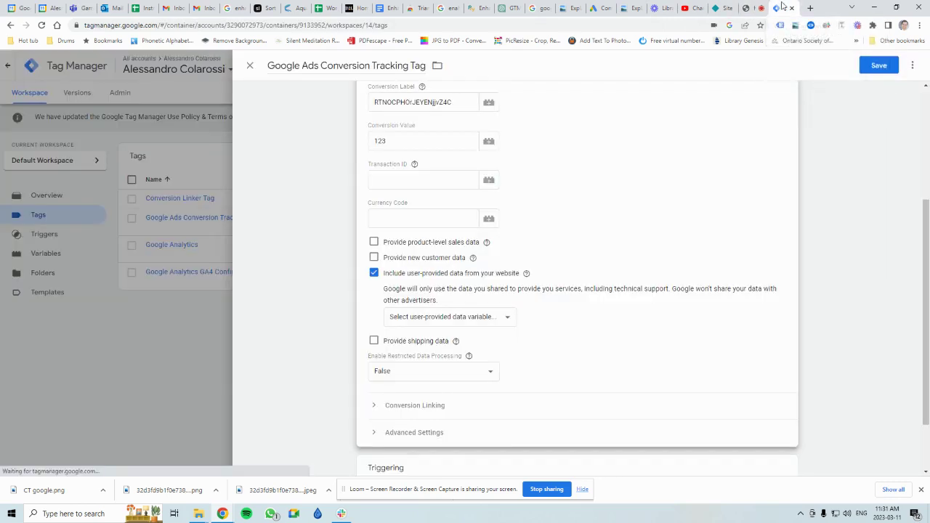
# Create a manual User-Provided Data variable and start a new variable for its Email field.
pyautogui.click(449, 318)
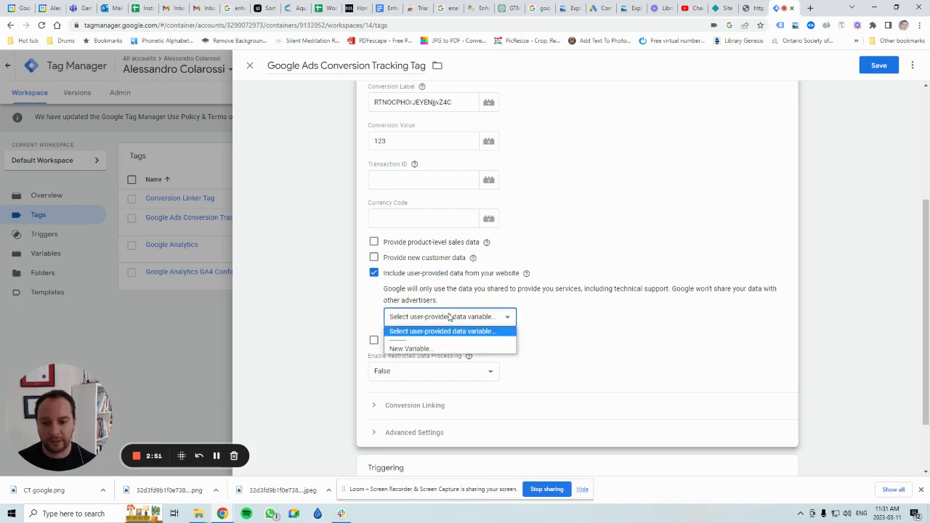
pyautogui.click(422, 349)
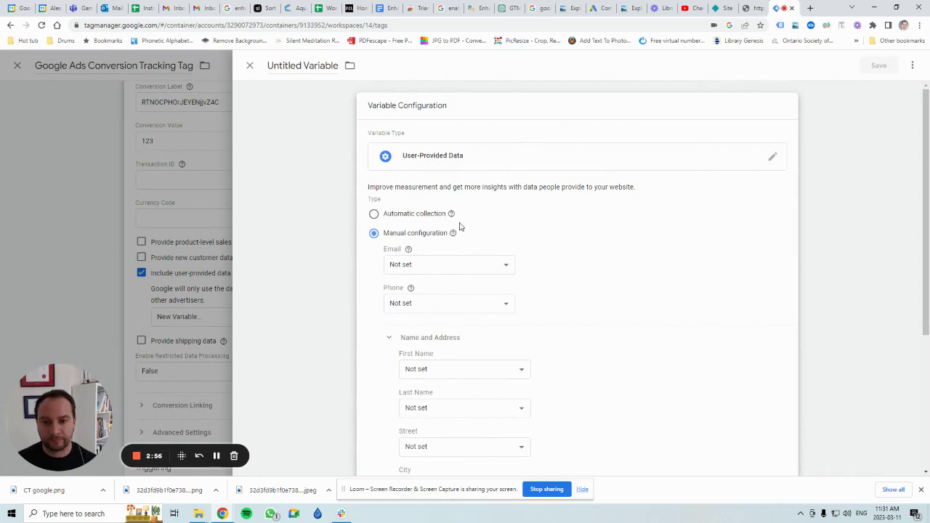
pyautogui.scroll(-1, 658, 174)
pyautogui.scroll(1, 487, 238)
pyautogui.moveTo(453, 232)
pyautogui.scroll(-1, 440, 240)
pyautogui.click(421, 224)
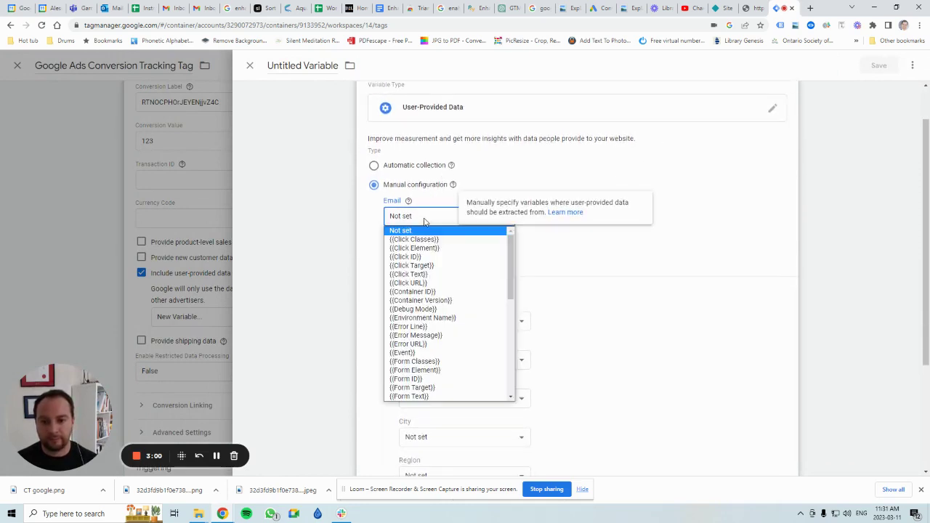
pyautogui.scroll(-5, 440, 320)
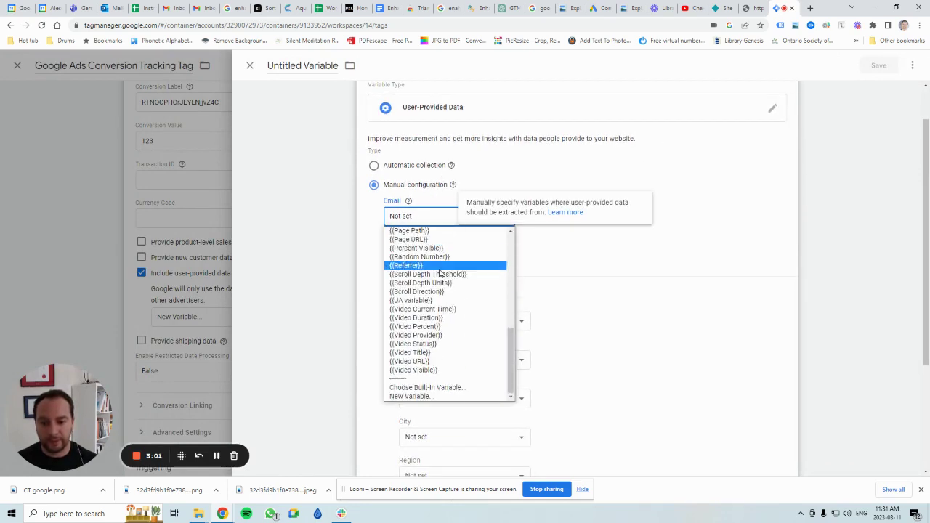
pyautogui.click(431, 397)
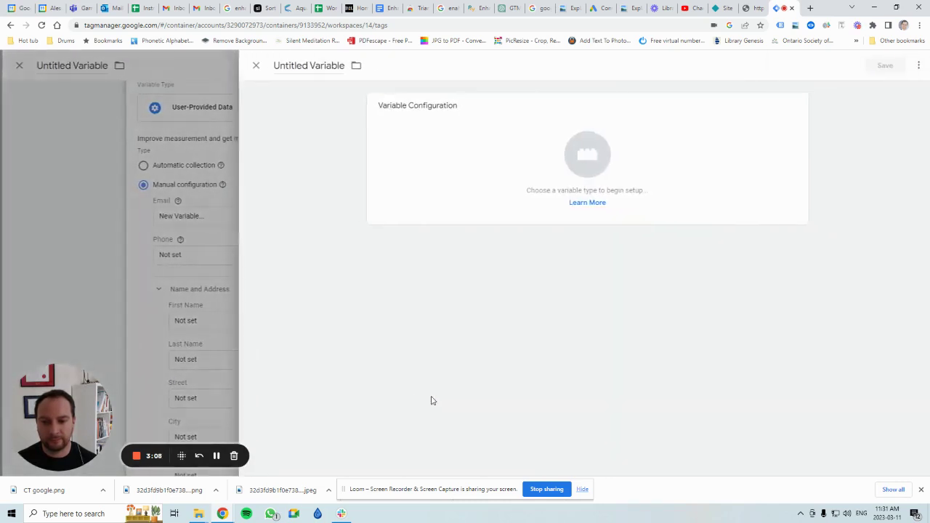
# Name the new variable 'Email from Oder Confirmation Page'.
pyautogui.click(307, 65)
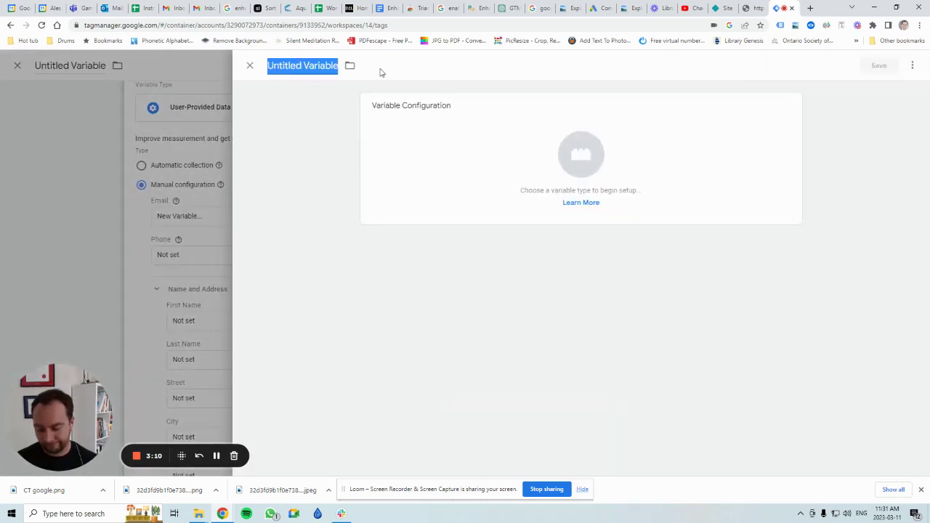
pyautogui.write('Email from')
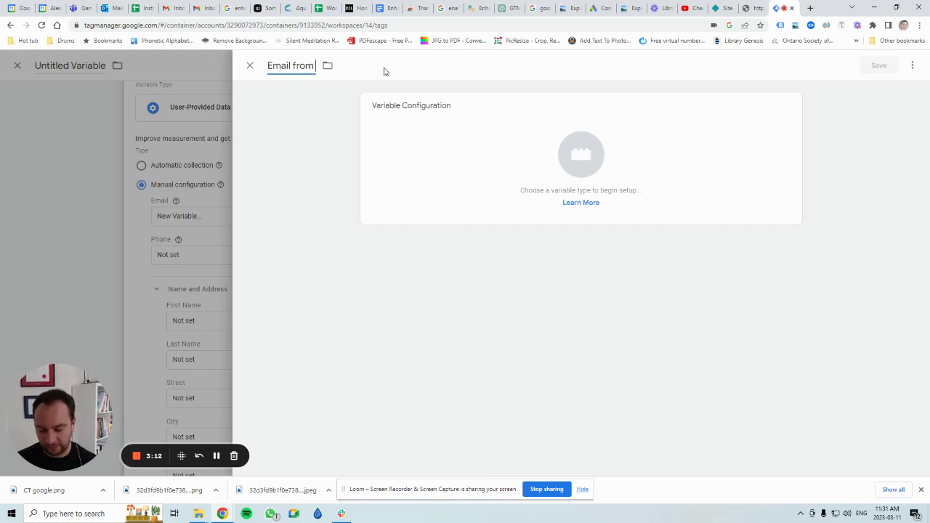
pyautogui.write(' Oder Con')
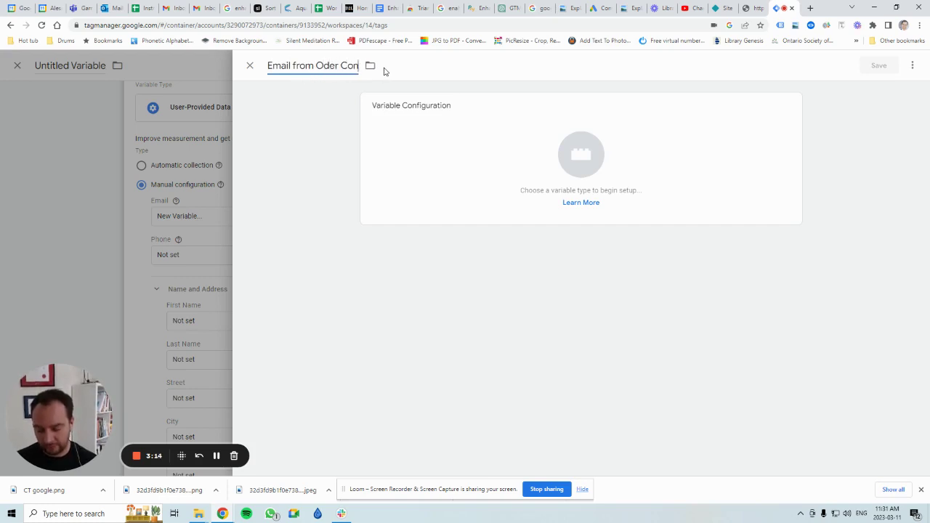
pyautogui.write('firmation')
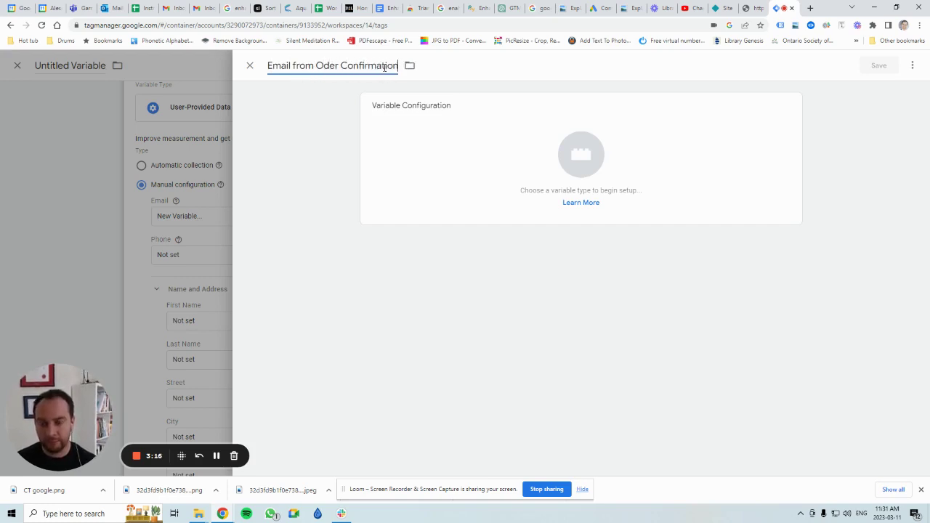
pyautogui.write(' Page')
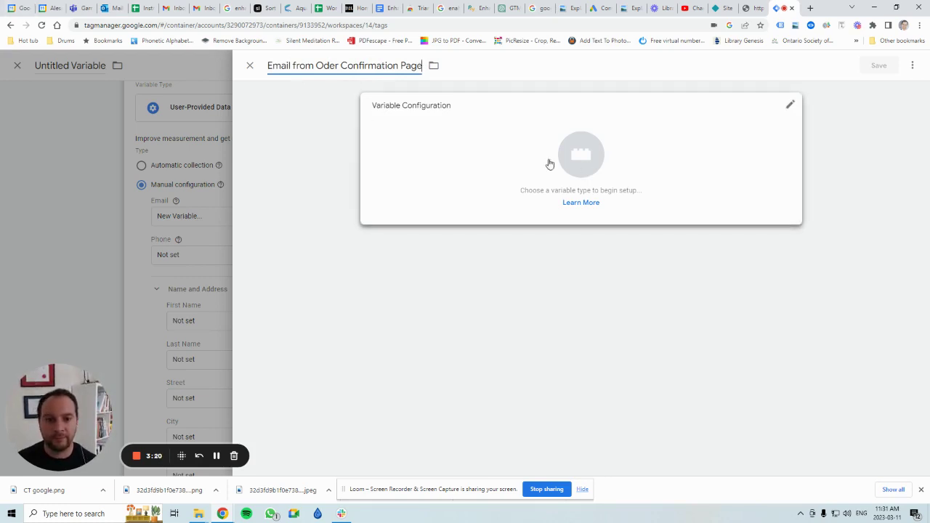
# Set the Email from Oder Confirmation Page variable's type to Custom JavaScript.
pyautogui.click(584, 159)
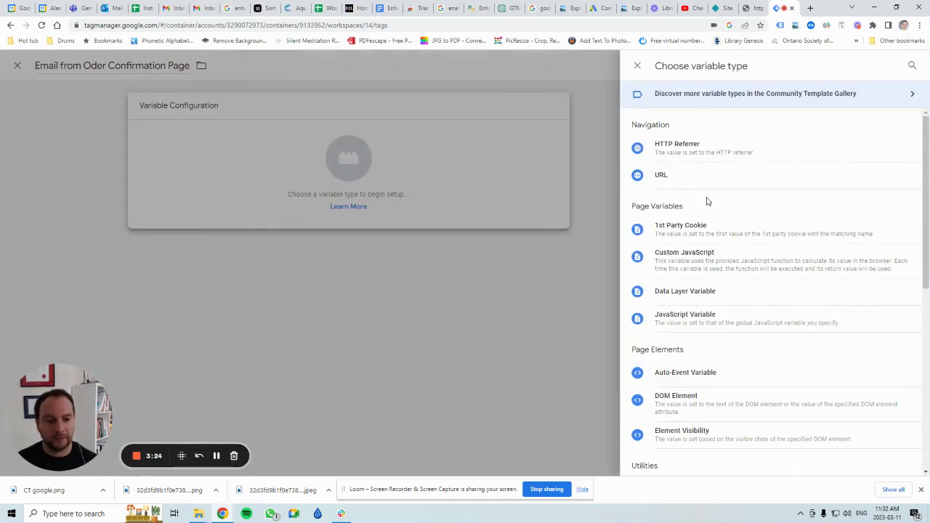
pyautogui.scroll(-3, 701, 197)
pyautogui.scroll(-3, 716, 209)
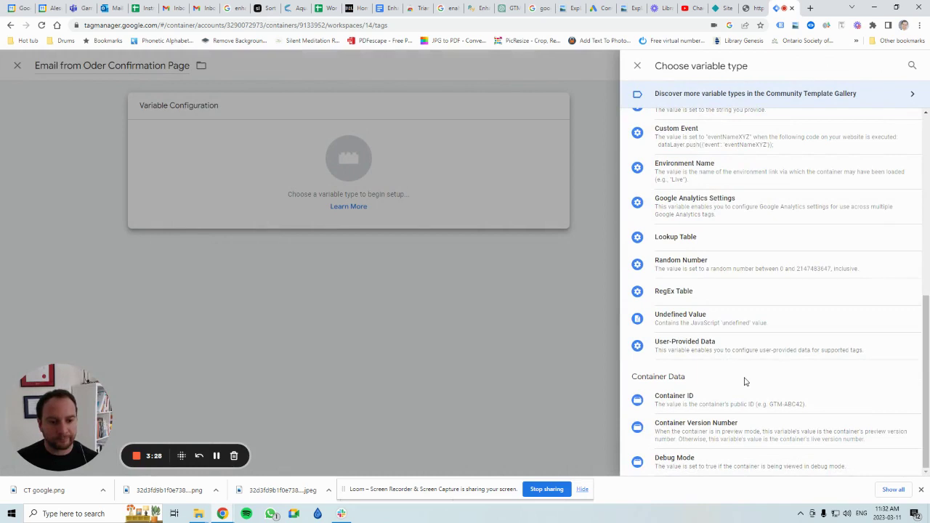
pyautogui.scroll(2, 744, 378)
pyautogui.scroll(3, 735, 362)
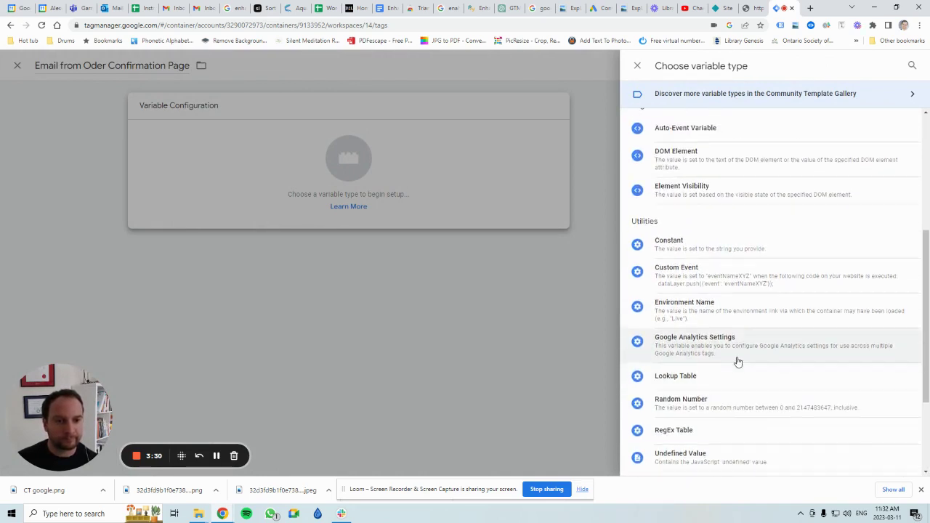
pyautogui.scroll(1, 738, 360)
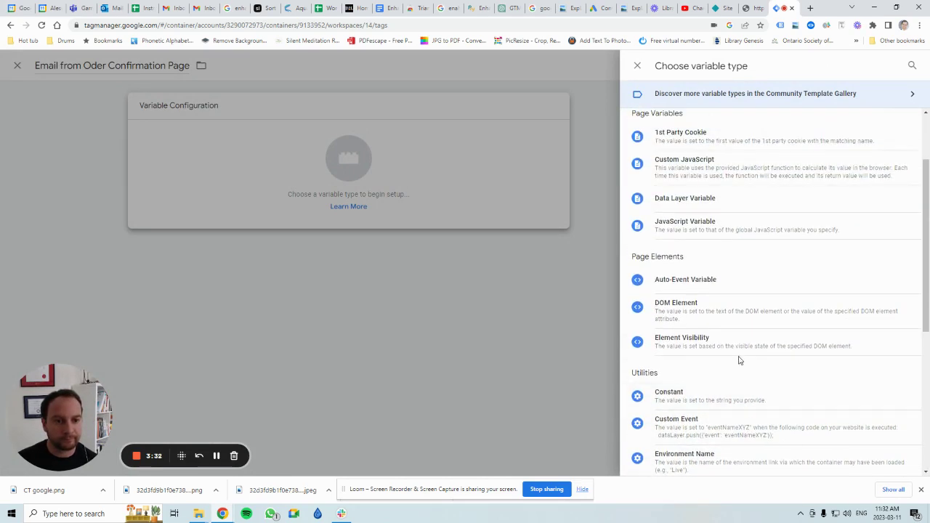
pyautogui.click(676, 171)
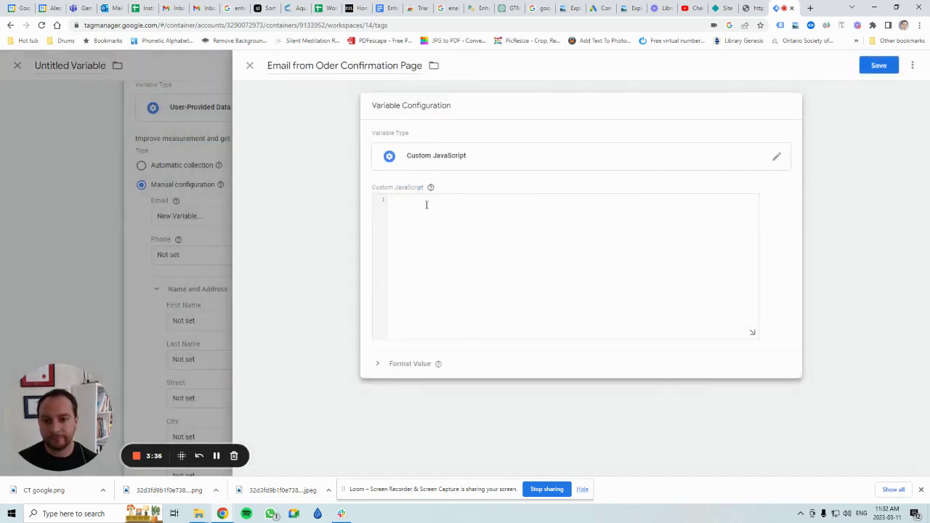
# Paste the function returning document.querySelector('p>a').innerText.trim() into the Custom JavaScript box.
pyautogui.moveTo(436, 197)
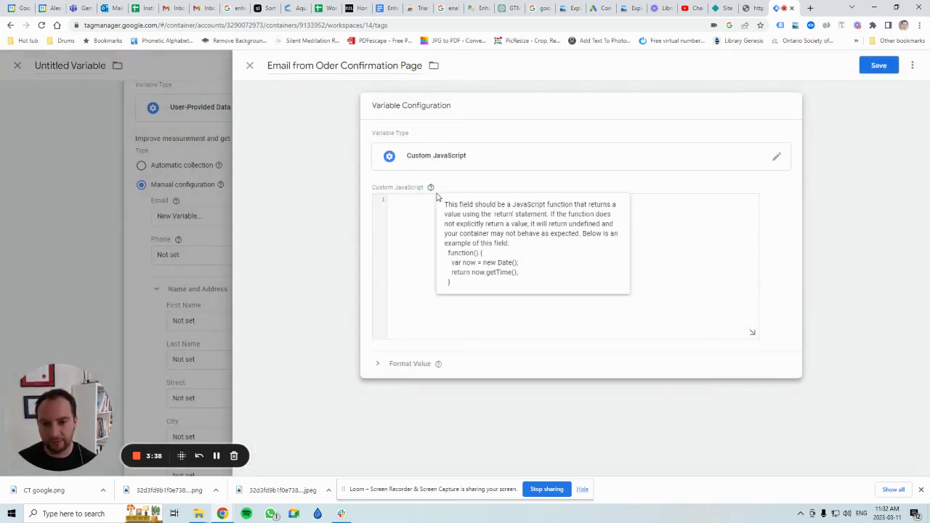
pyautogui.click(411, 215)
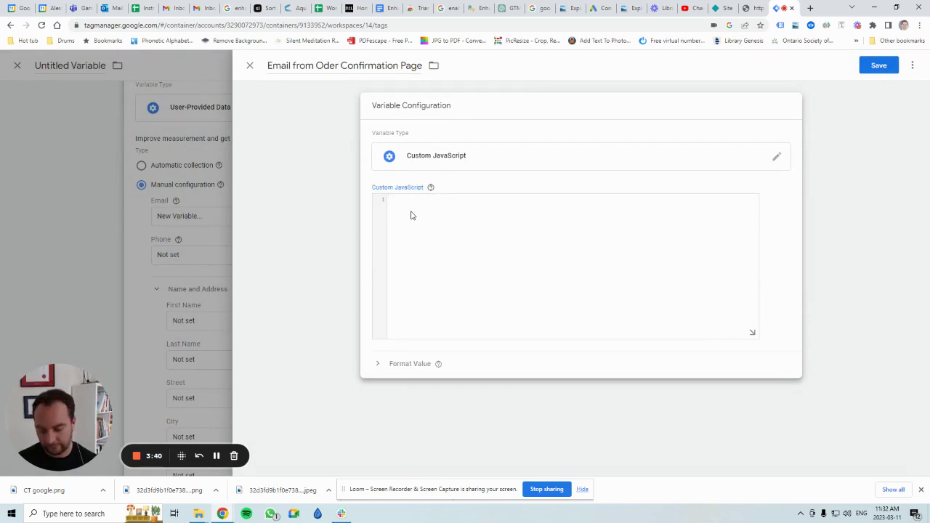
pyautogui.write('function(){ var capturedText = document.querySelector("p>a").innerText.trim(); return capturedText; }')
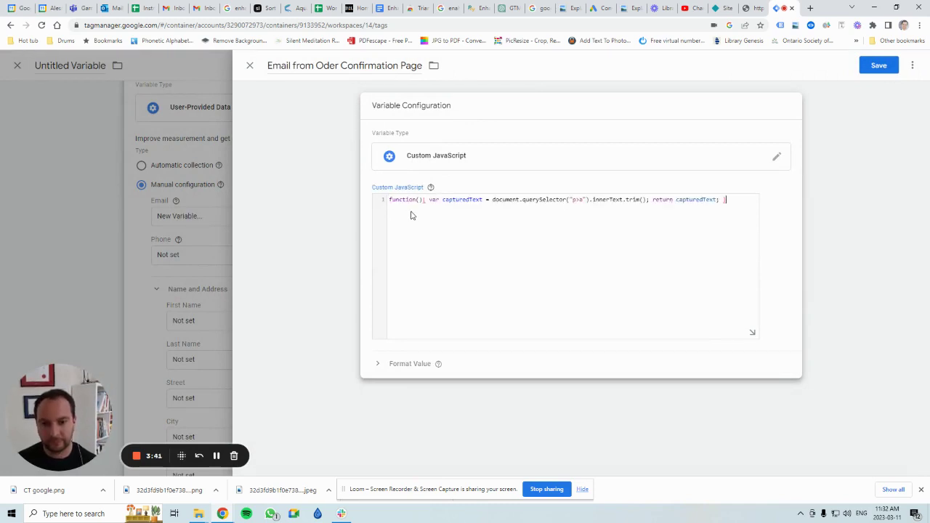
pyautogui.click(748, 8)
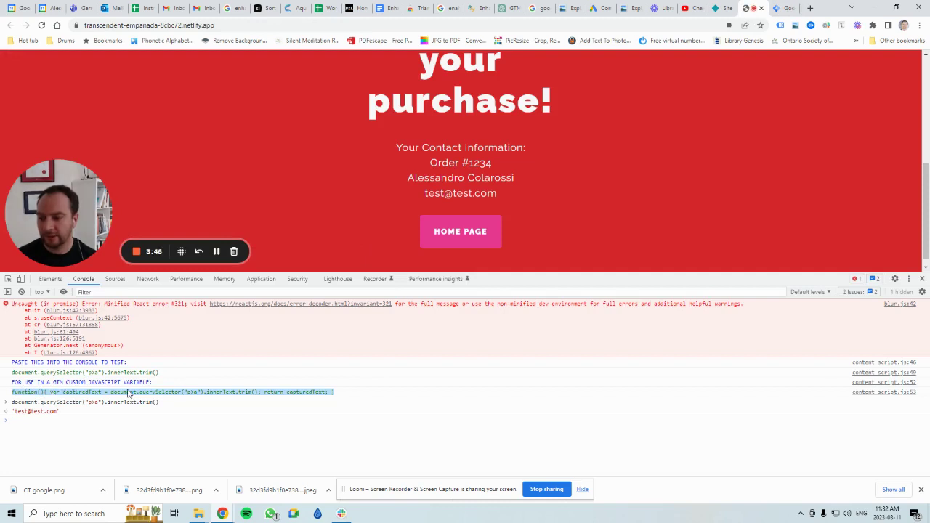
pyautogui.click(782, 8)
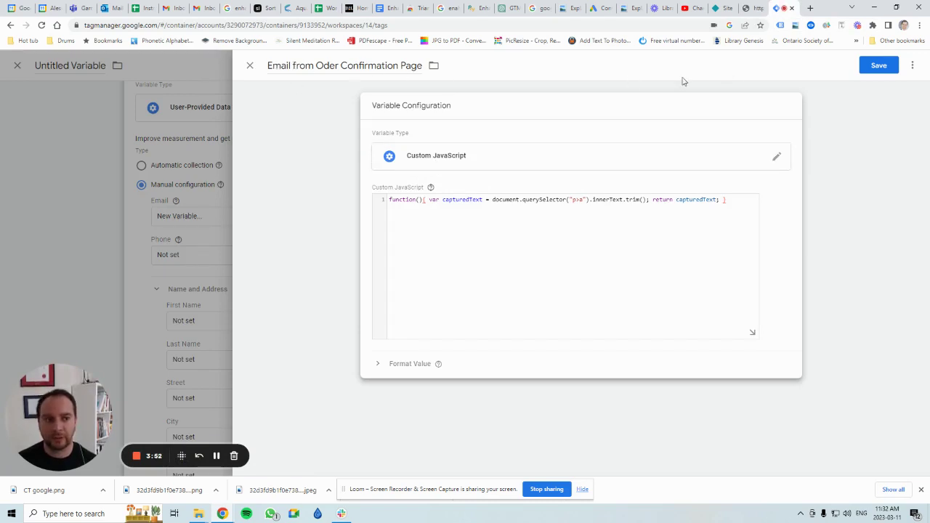
# Save the Email from Oder Confirmation Page variable.
pyautogui.click(873, 67)
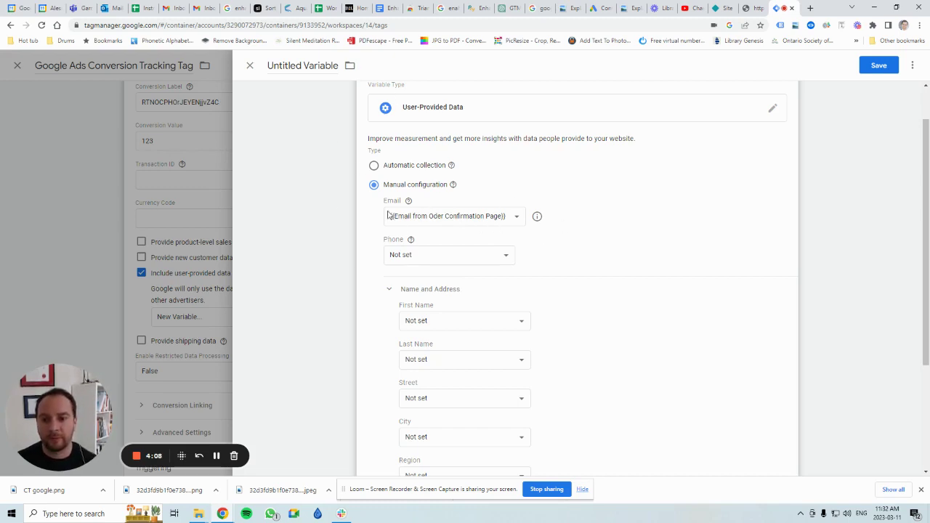
pyautogui.scroll(-2, 417, 215)
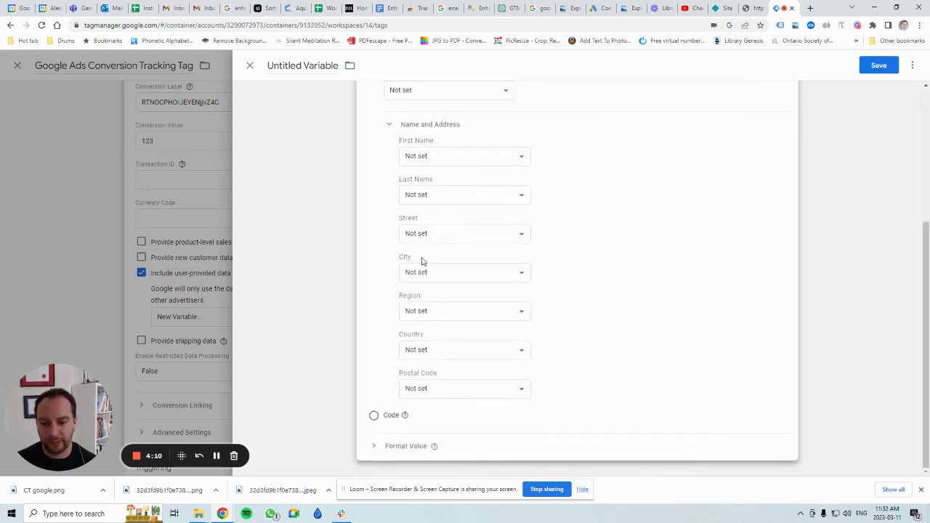
pyautogui.scroll(3, 433, 305)
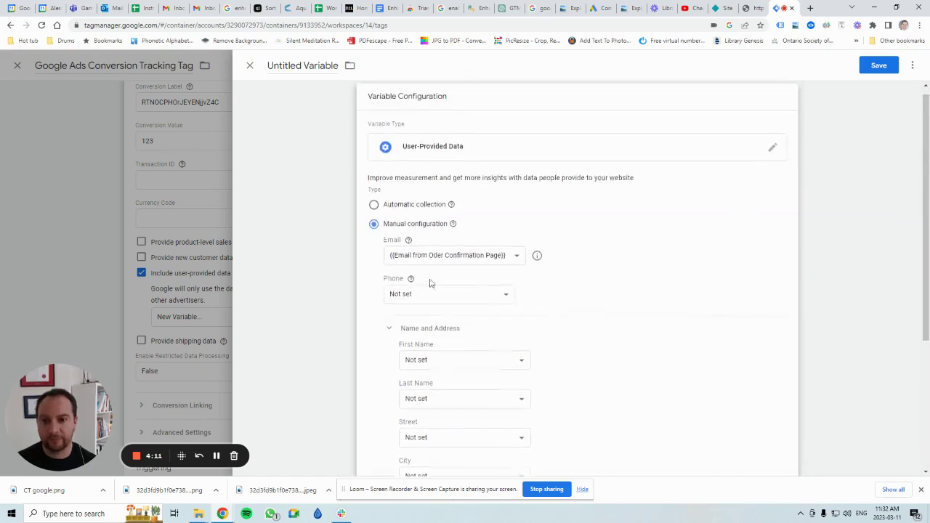
# Rename the User-Provided Data variable to 'Enhanced Conversions' and save it.
pyautogui.tripleClick(311, 65)
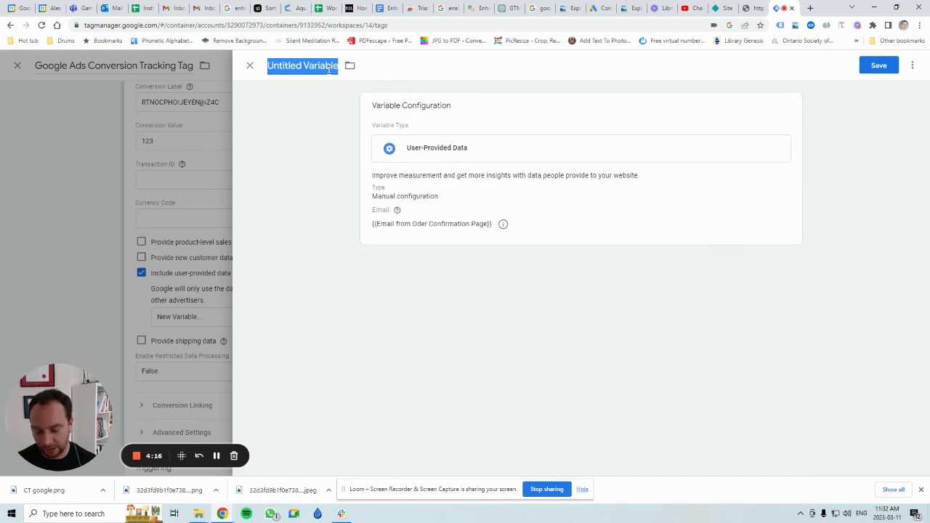
pyautogui.write('Enhan')
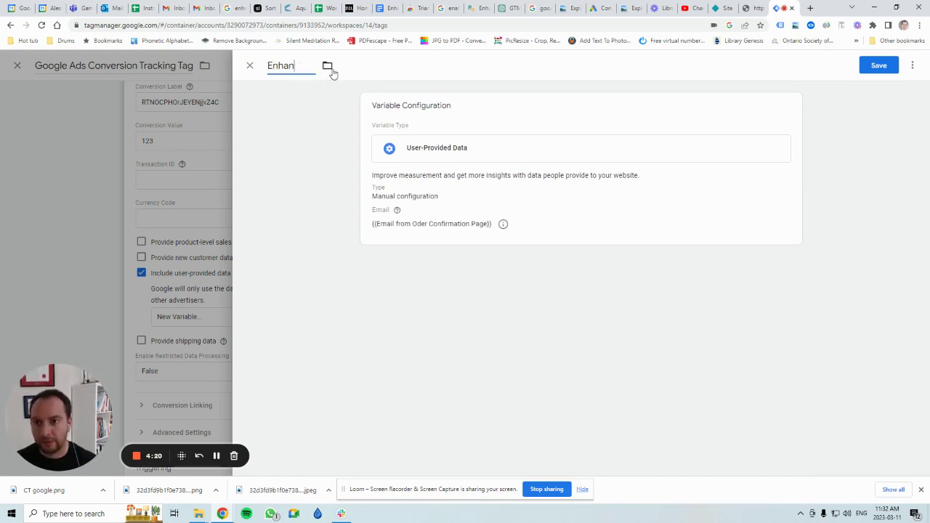
pyautogui.write('vceced Conversions')
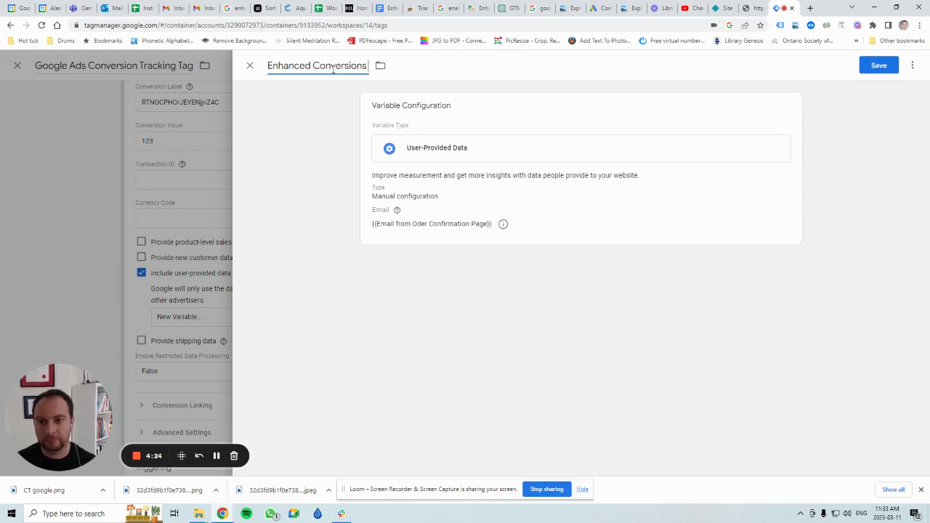
pyautogui.click(879, 67)
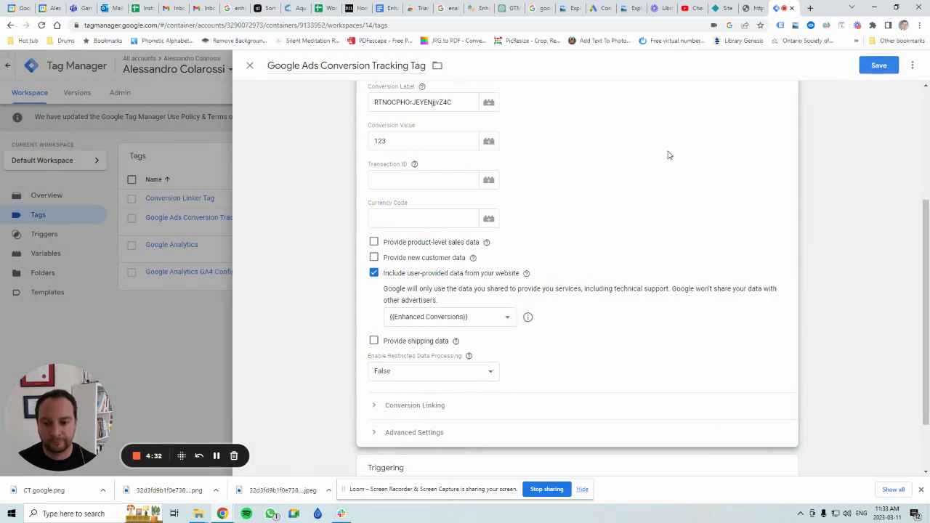
# Save the conversion tag using {{Enhanced Conversions}} on the contact-us Page View trigger.
pyautogui.scroll(-1, 526, 308)
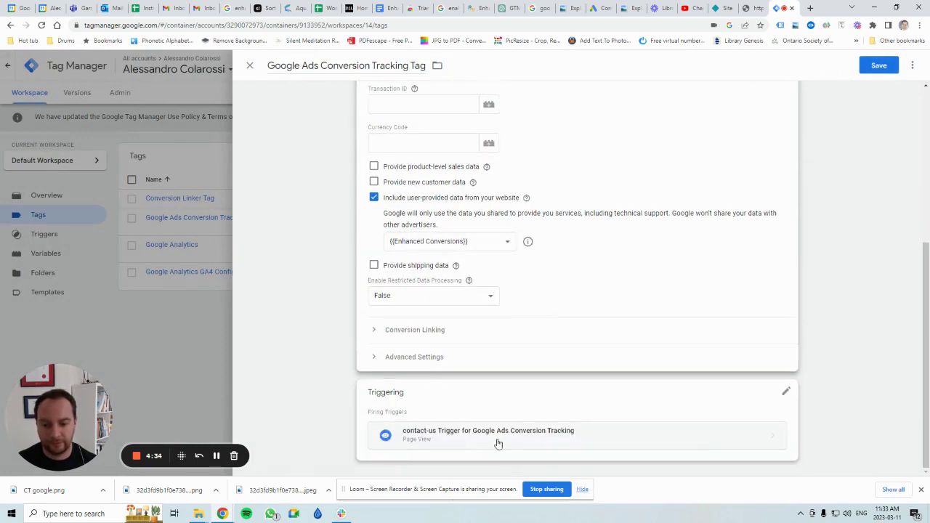
pyautogui.scroll(3, 770, 216)
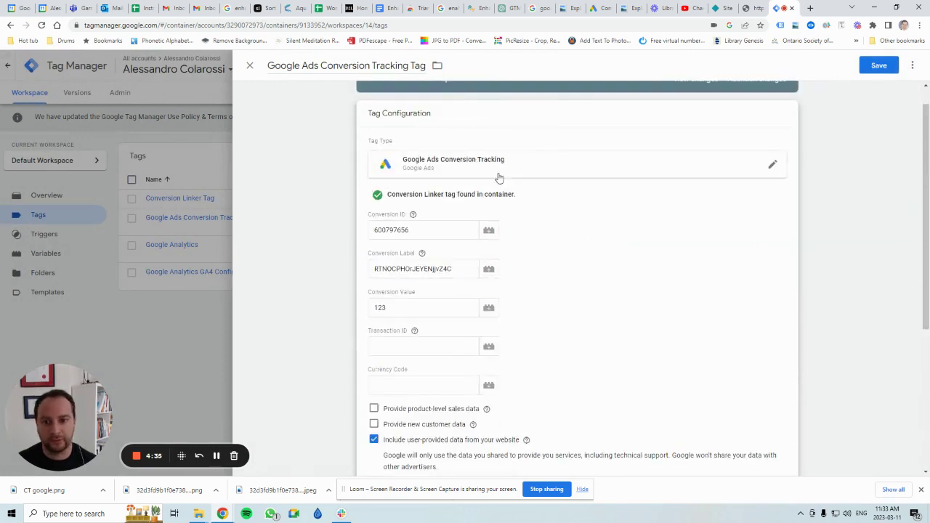
pyautogui.click(879, 66)
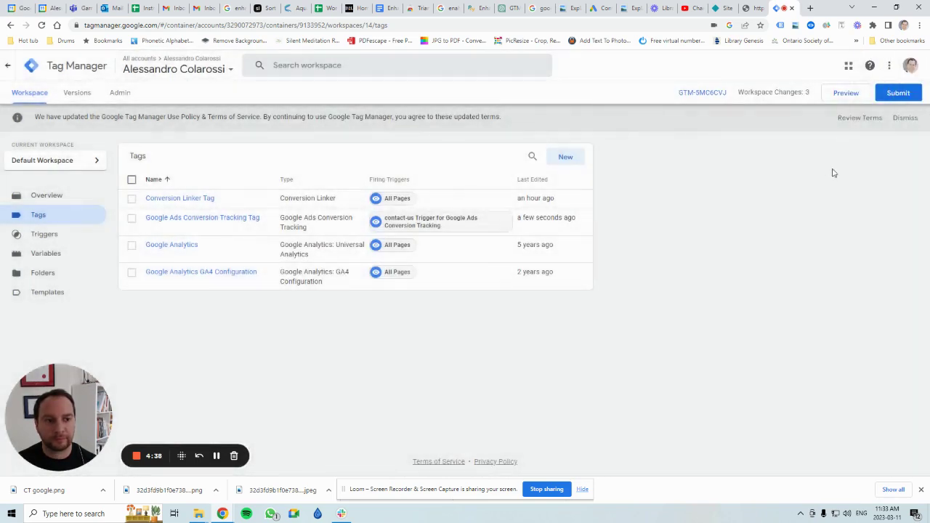
# Submit and publish the workspace changes as a new version without a description.
pyautogui.click(897, 93)
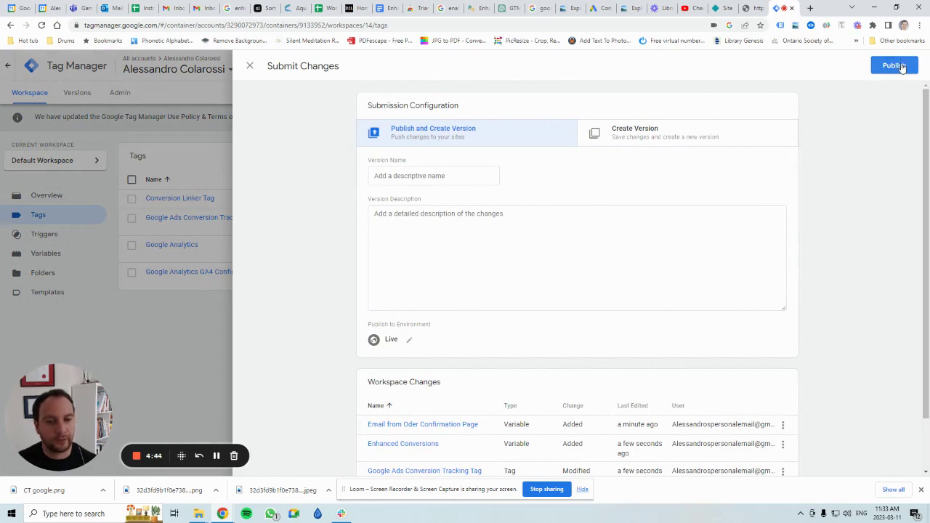
pyautogui.click(902, 67)
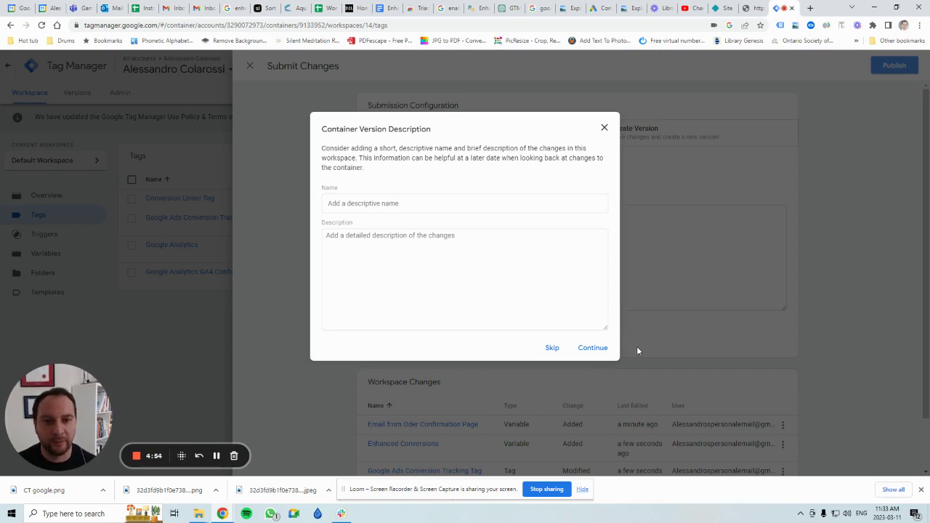
pyautogui.click(601, 349)
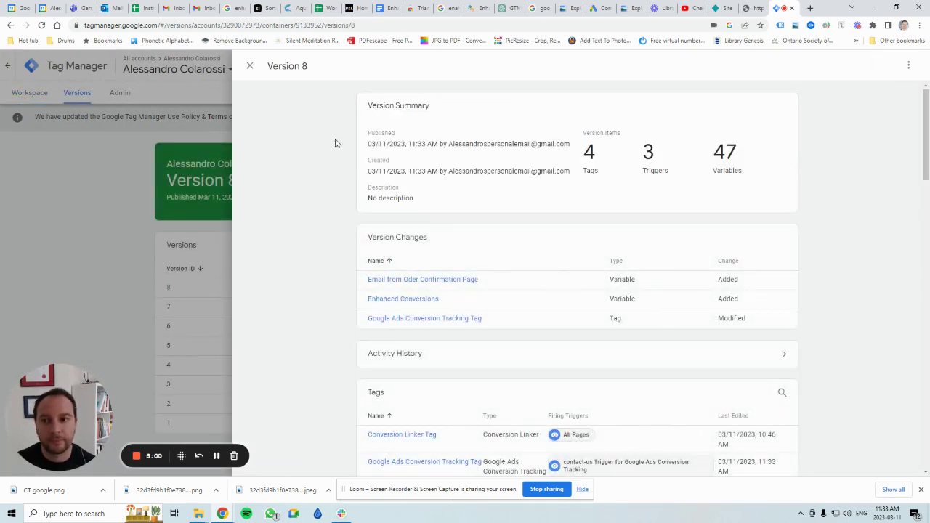
# Close the Version 8 summary and return to the workspace Overview.
pyautogui.click(251, 66)
pyautogui.click(29, 93)
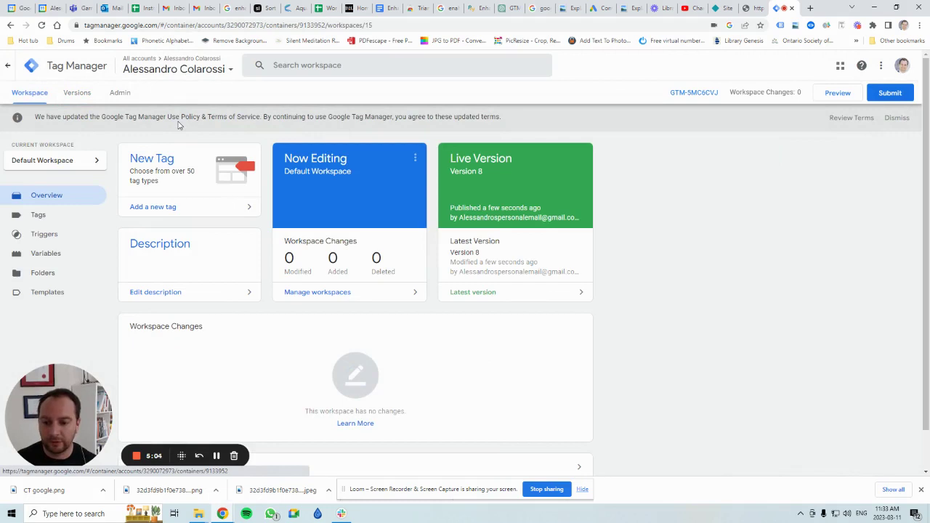